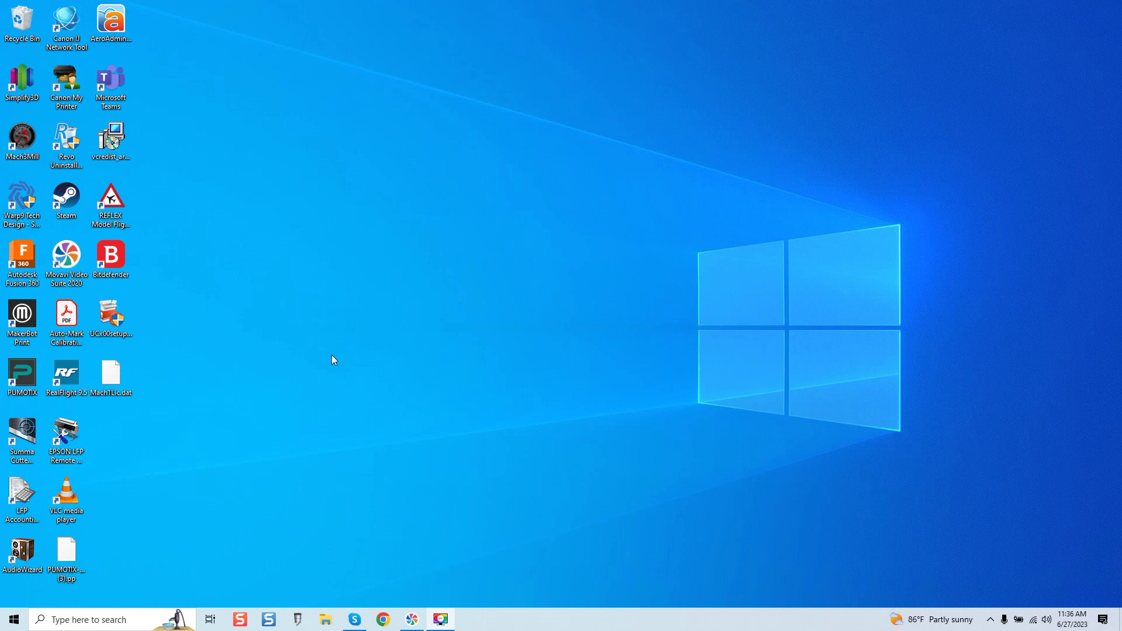
# Launch Mach3Mill with Normal Printer port Operation and bring up Operator > Restore Settings.
pyautogui.doubleClick(22, 139)
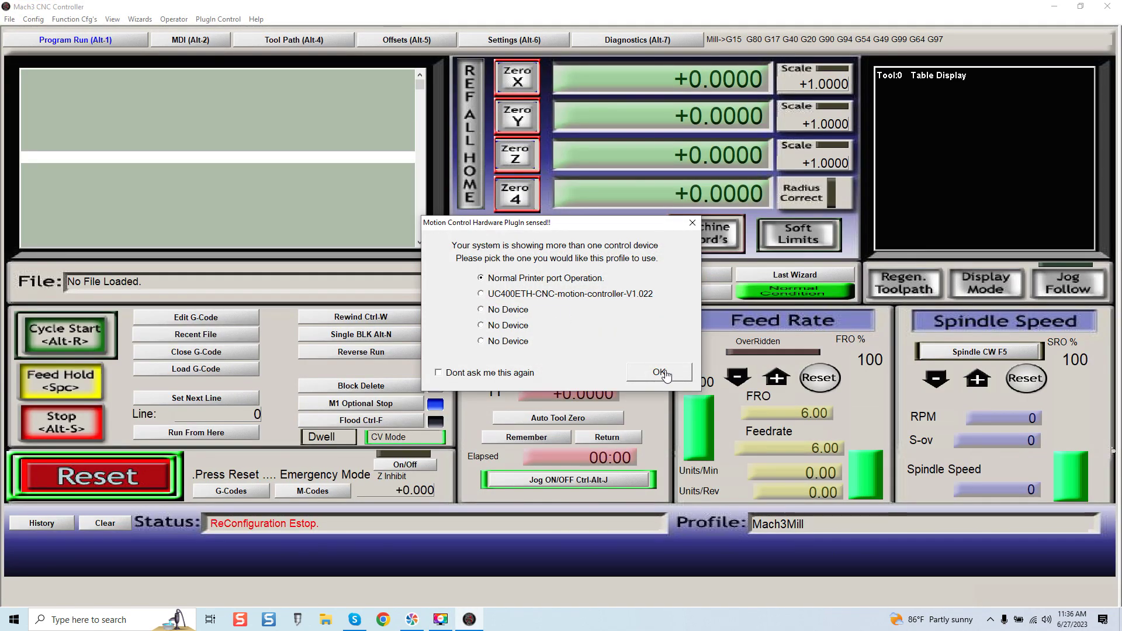
pyautogui.click(659, 372)
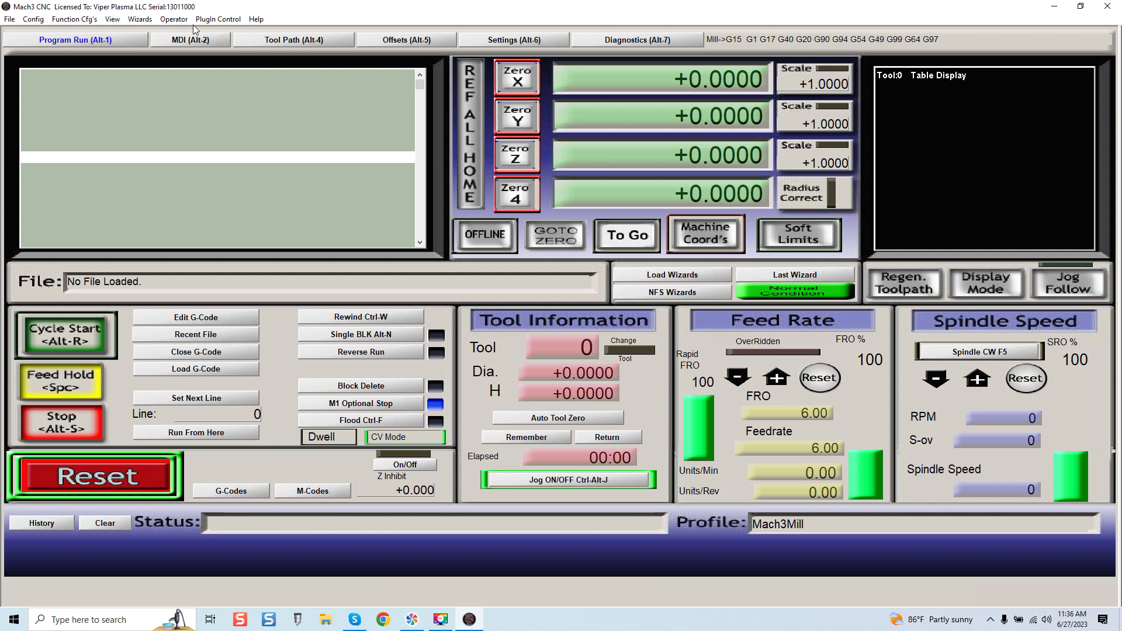
pyautogui.click(173, 20)
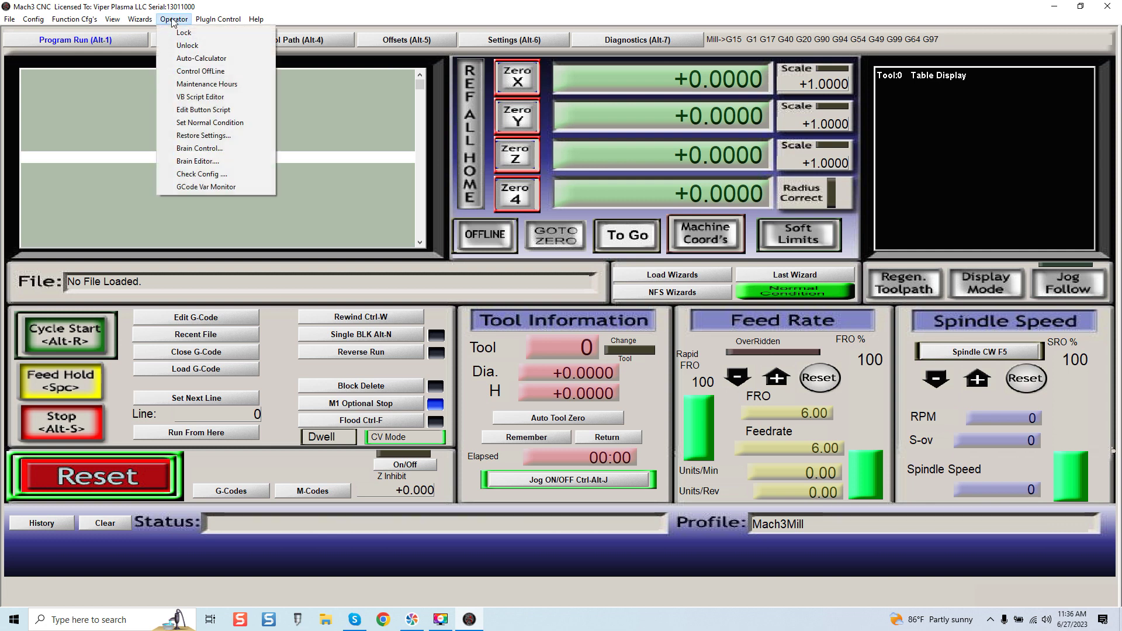
pyautogui.click(192, 136)
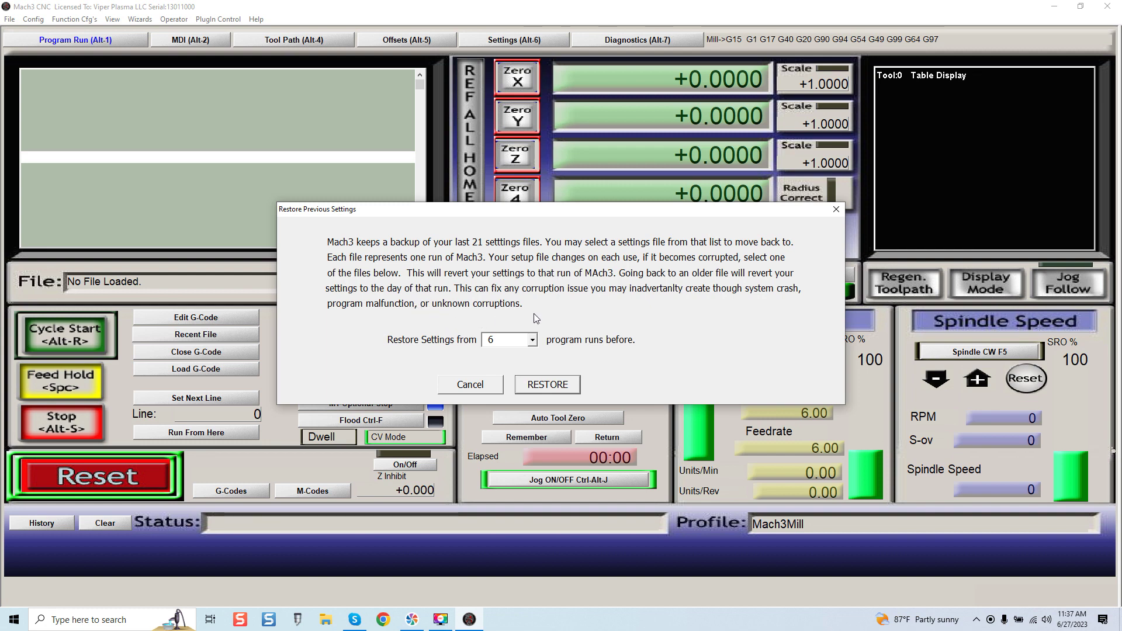
# Review the backup list, keep 6 runs before, and restore those settings.
pyautogui.click(532, 339)
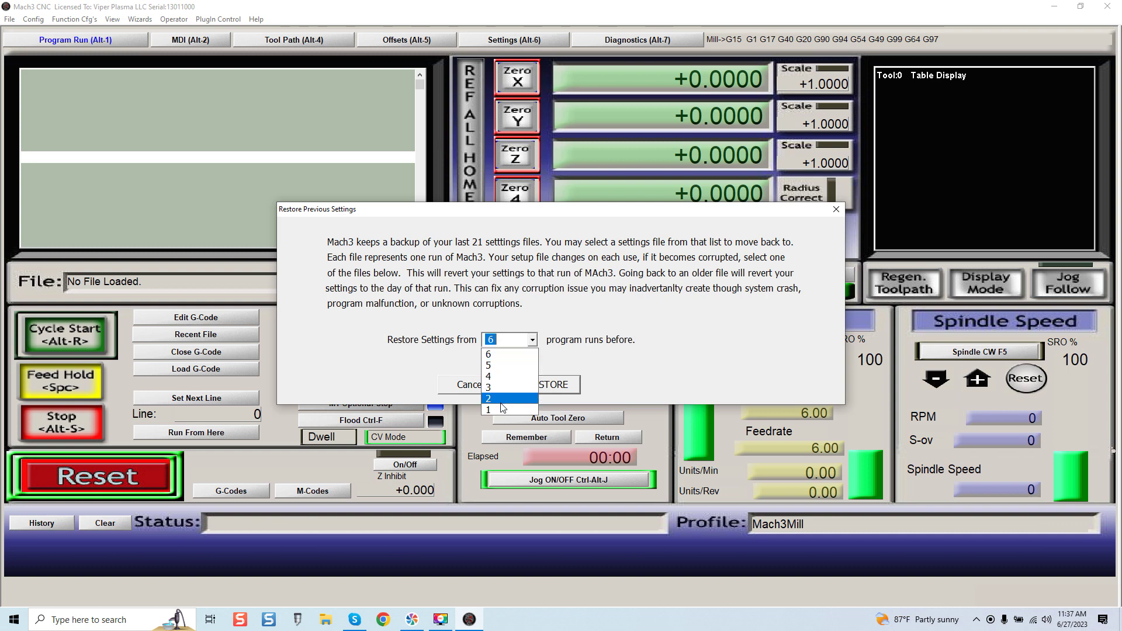
pyautogui.click(591, 366)
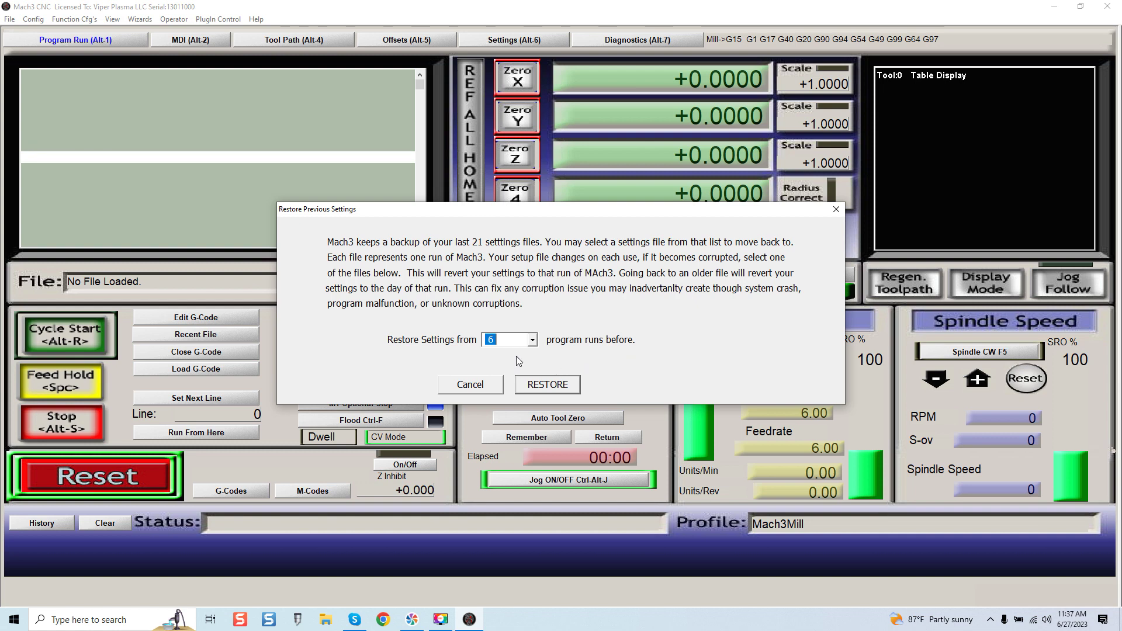
pyautogui.click(533, 340)
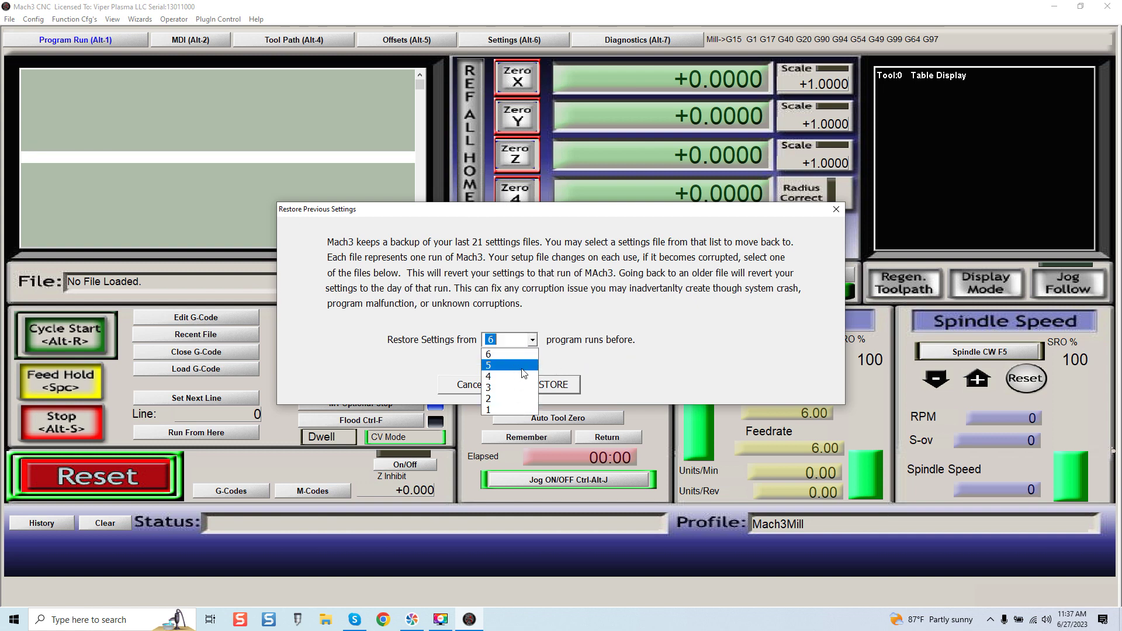
pyautogui.click(559, 361)
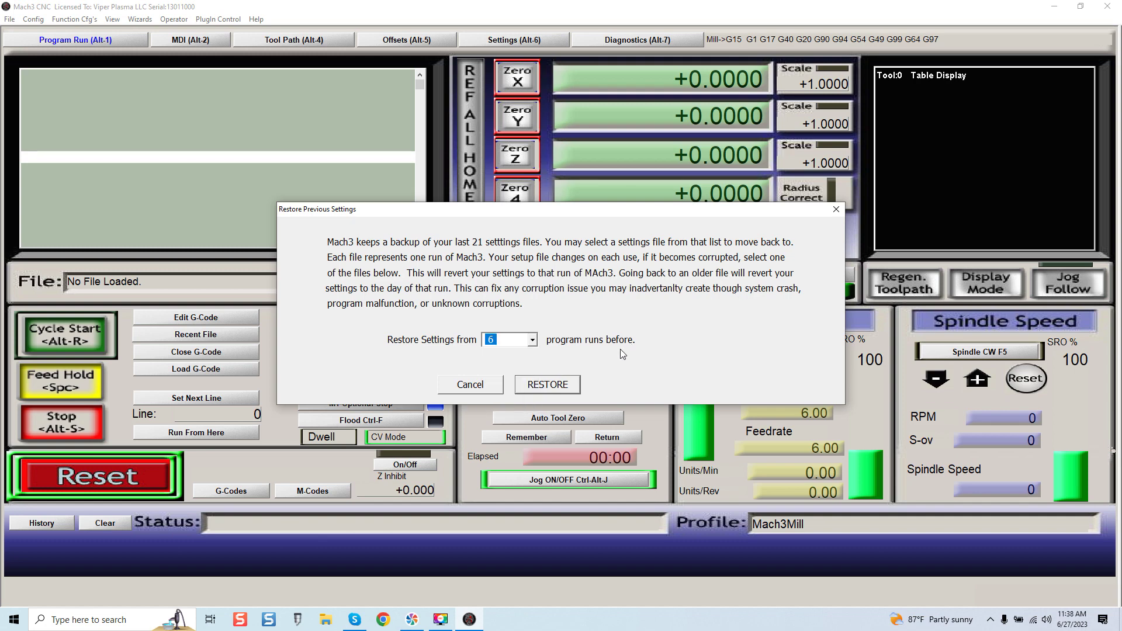
pyautogui.click(547, 384)
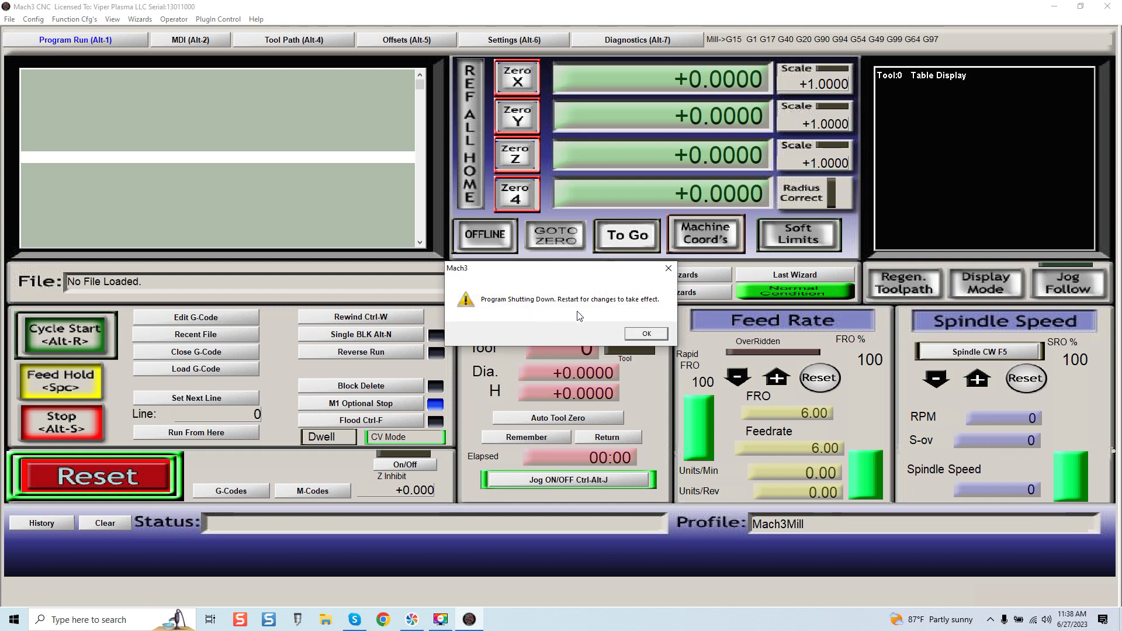
# End the session, relaunch Mach3Mill with normal printer port operation, and clear the emergency reset.
pyautogui.click(645, 335)
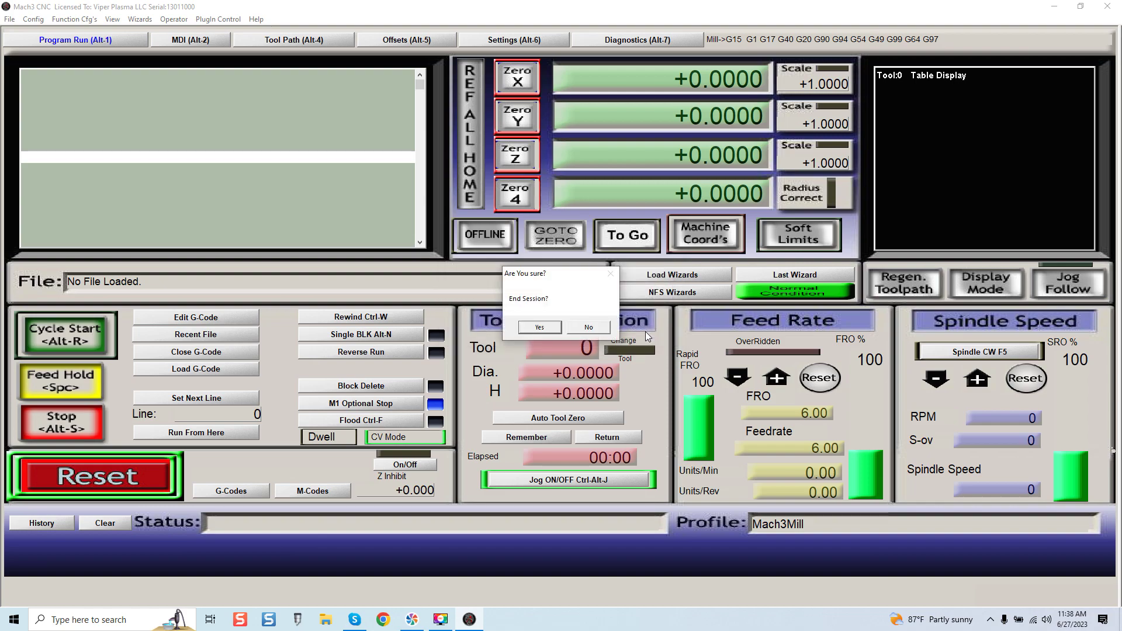
pyautogui.click(539, 331)
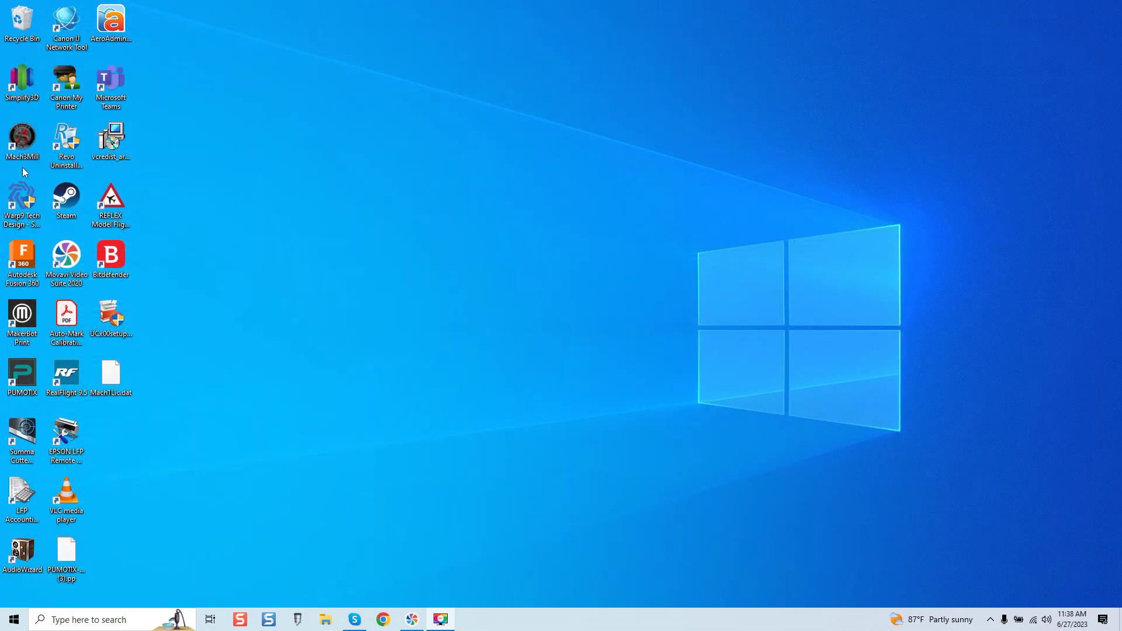
pyautogui.doubleClick(22, 140)
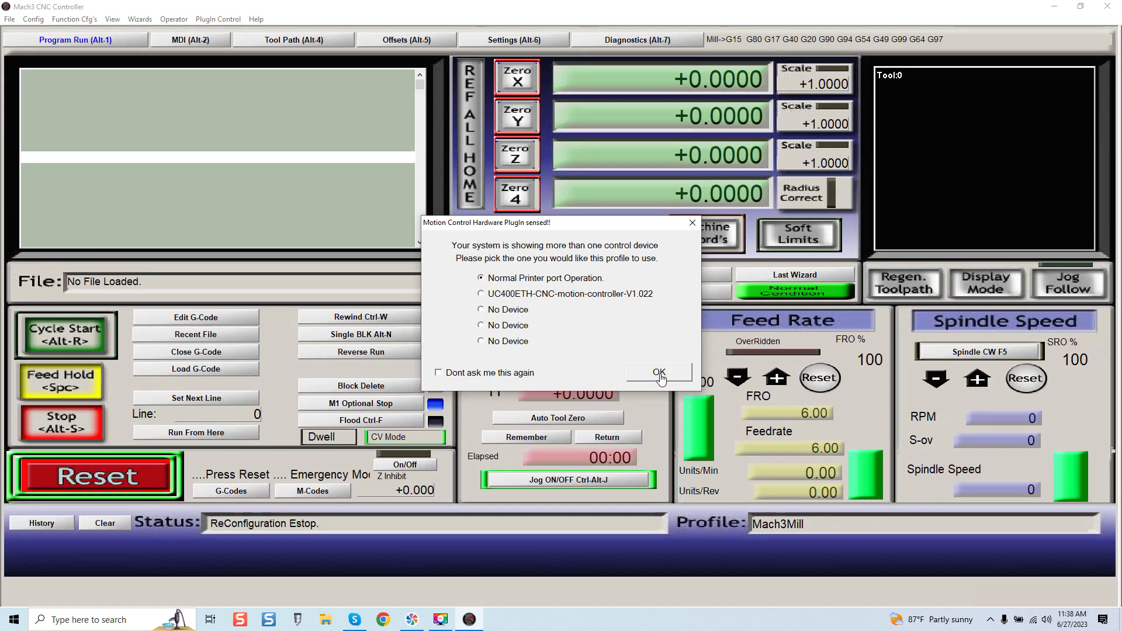
pyautogui.click(660, 374)
pyautogui.click(120, 482)
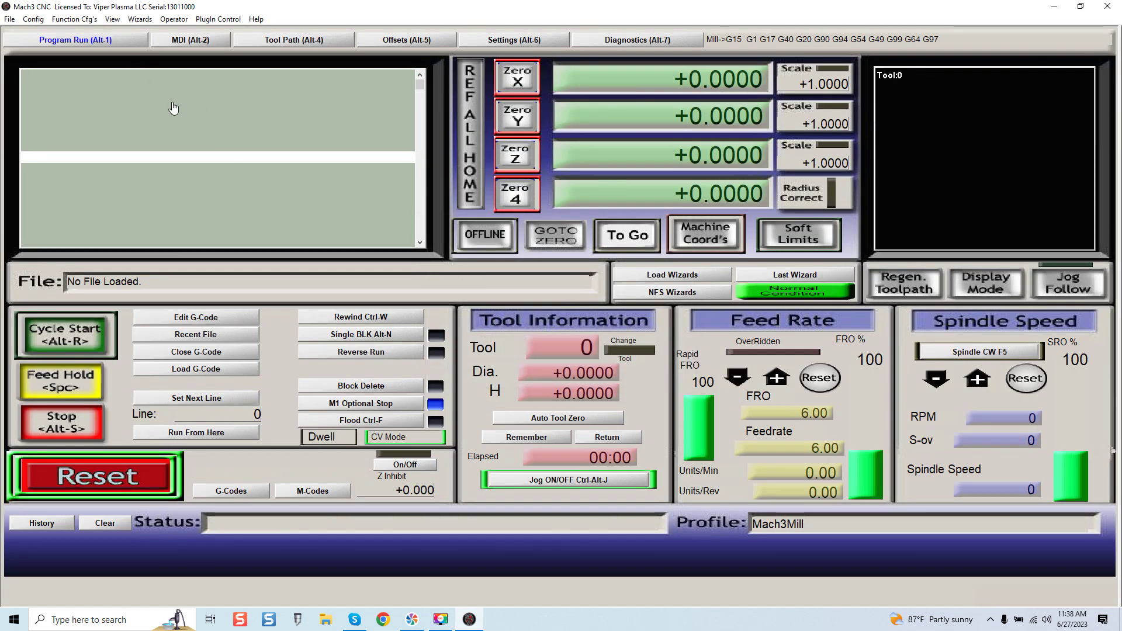
pyautogui.click(173, 19)
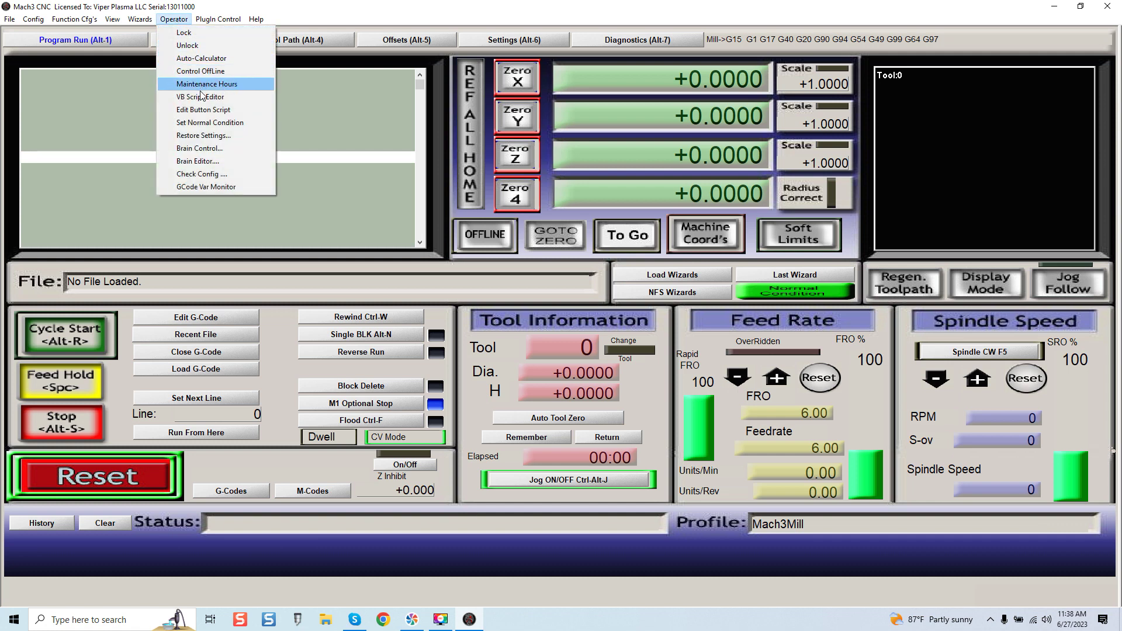
pyautogui.click(195, 174)
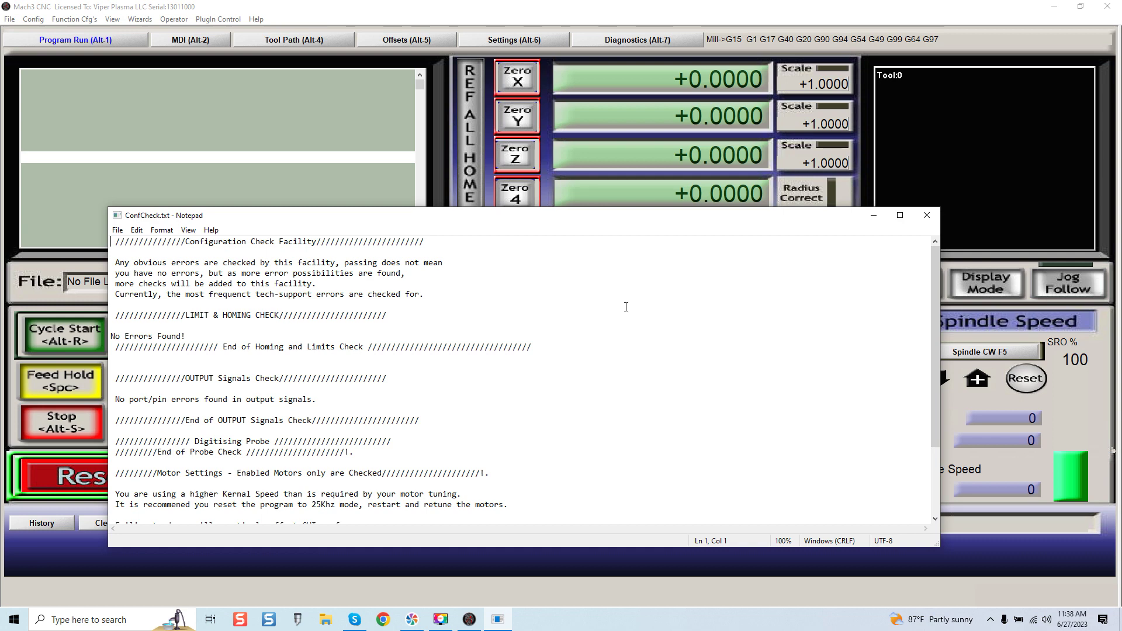
pyautogui.scroll(-1, 626, 307)
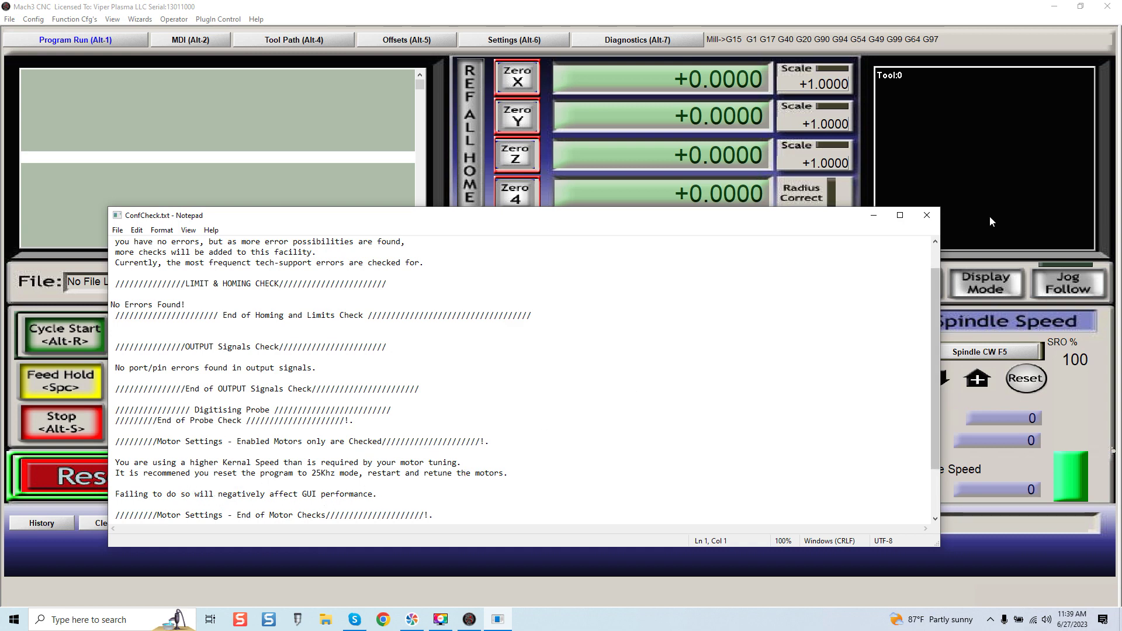
pyautogui.click(927, 215)
# Accept Ports and Pins unchanged at 100khz kernel speed and clear the emergency reset.
pyautogui.click(30, 19)
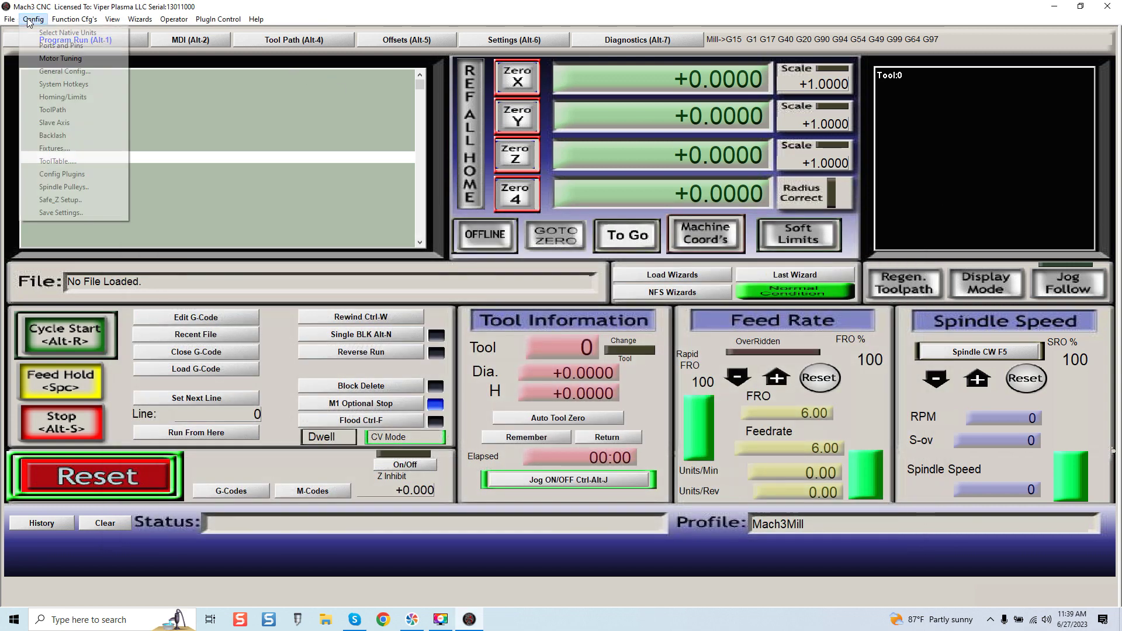
pyautogui.click(47, 45)
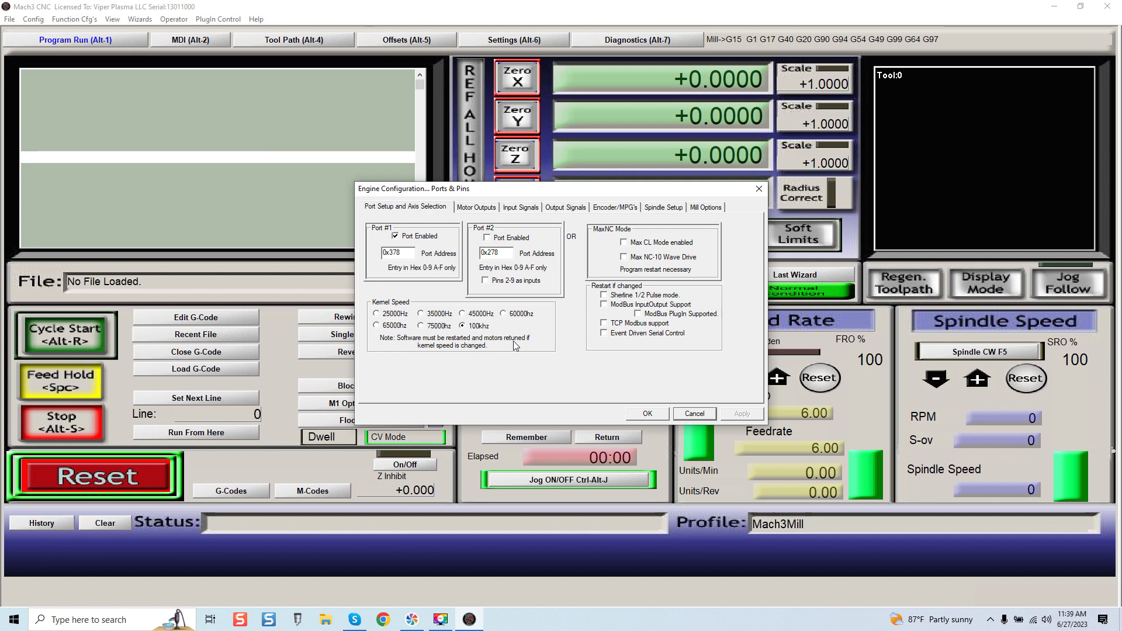
pyautogui.click(648, 414)
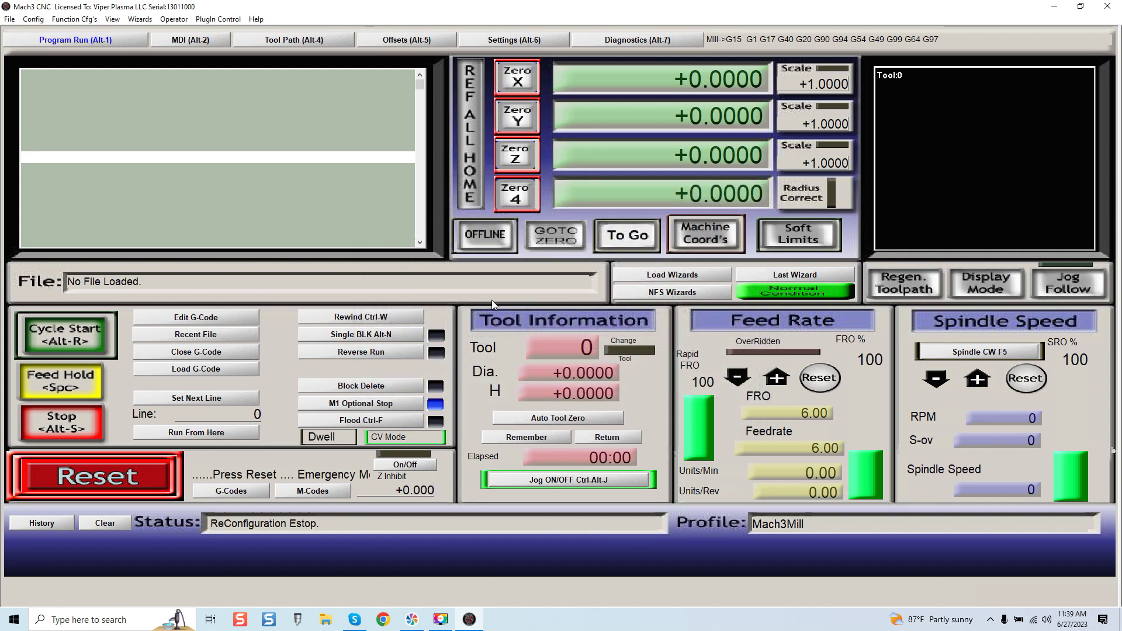
pyautogui.click(97, 476)
# Rerun Check Config, read the ConfCheck.txt report recommending 25Khz kernel mode, then close it.
pyautogui.click(173, 19)
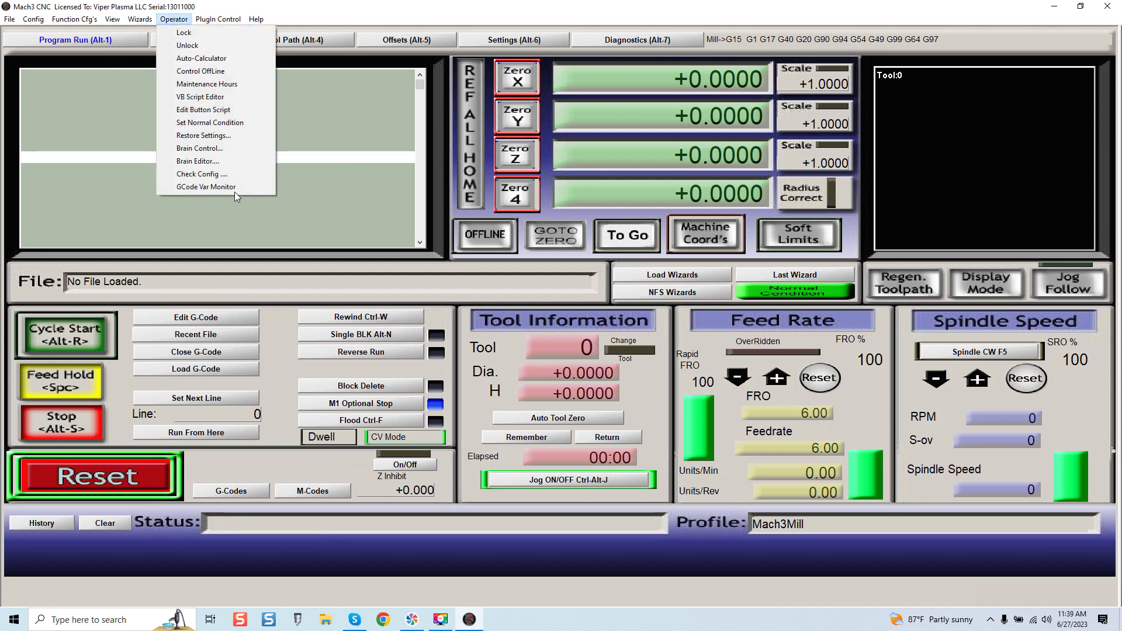
pyautogui.click(202, 174)
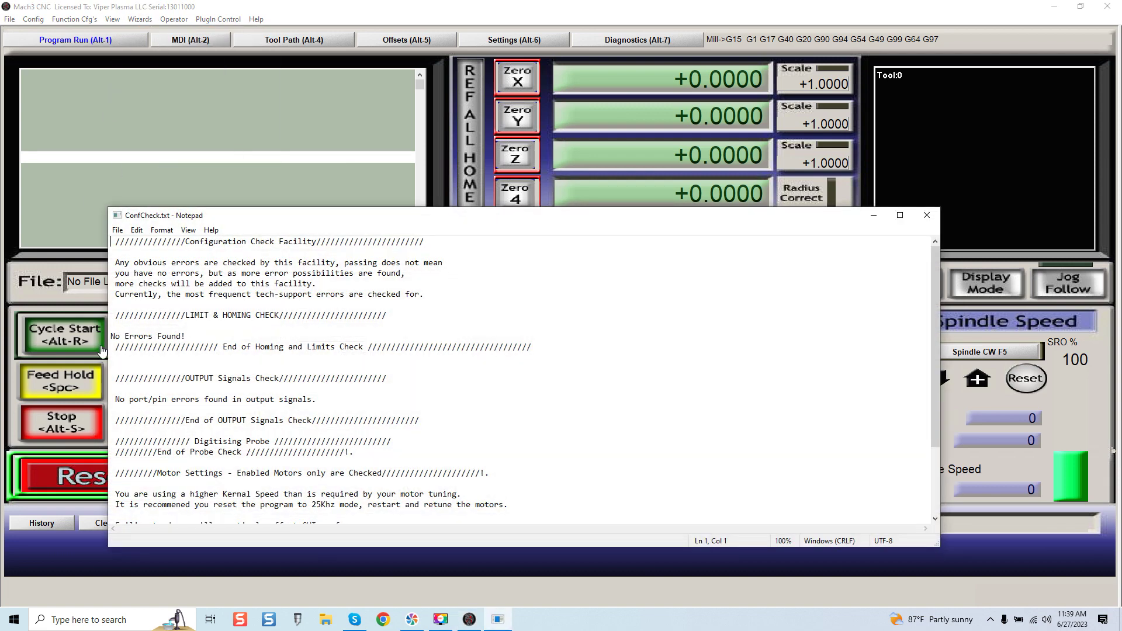
pyautogui.scroll(-1, 156, 375)
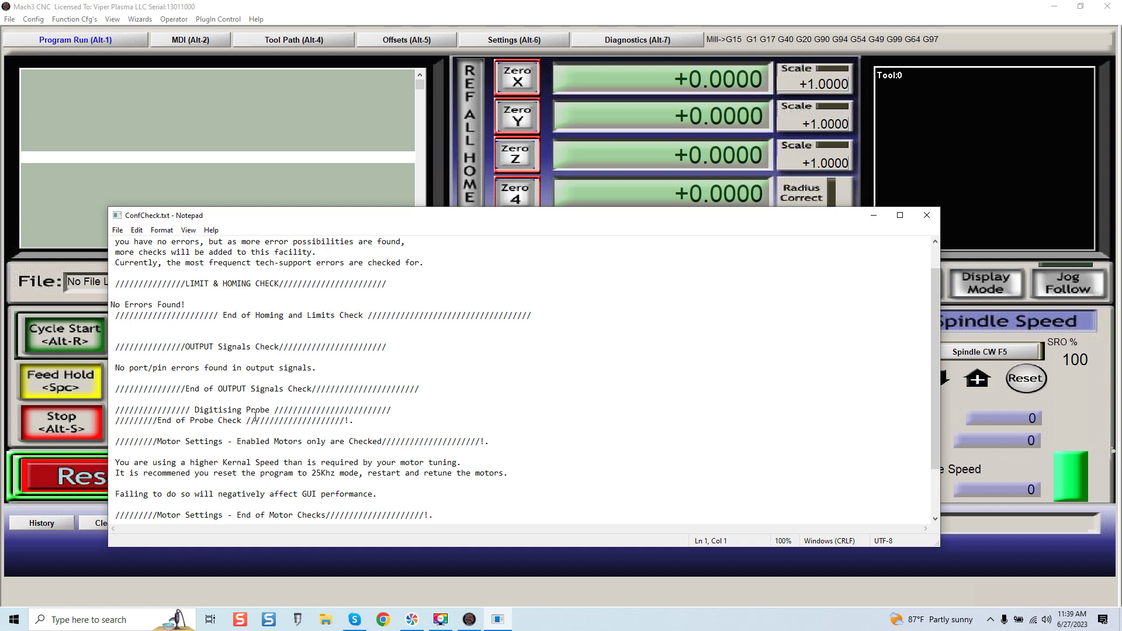
pyautogui.scroll(-1, 245, 422)
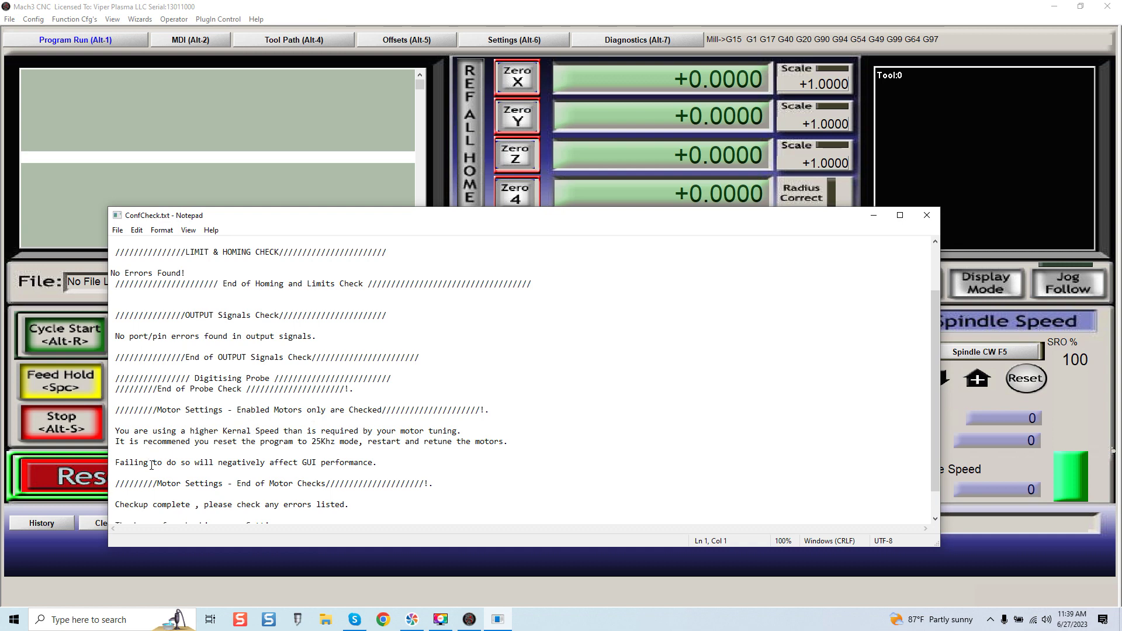
pyautogui.scroll(-1, 232, 496)
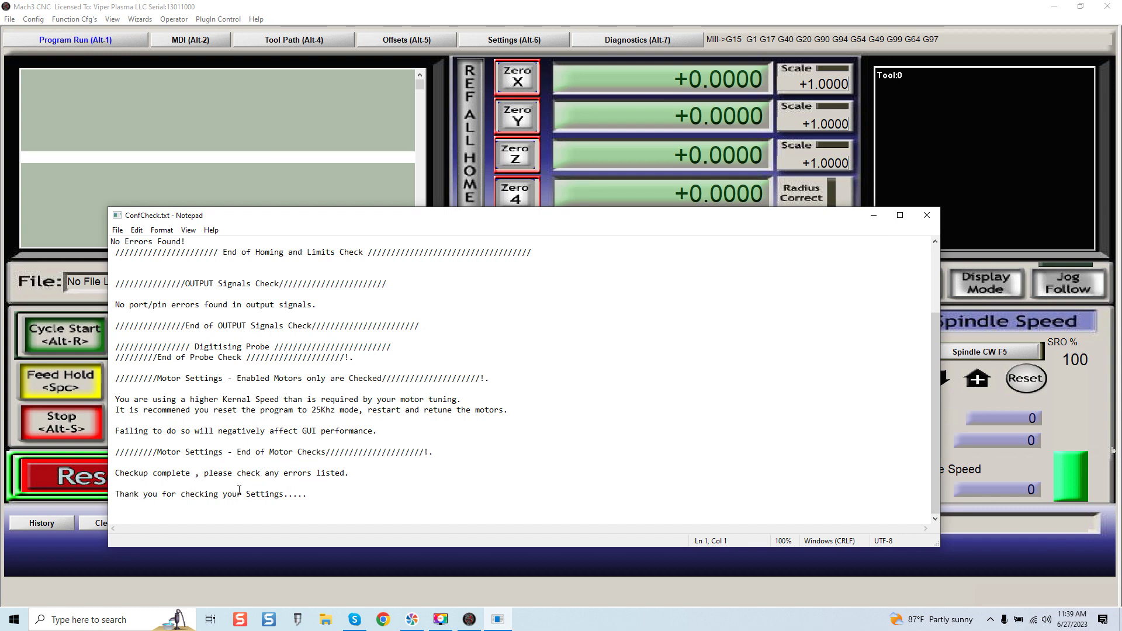
pyautogui.scroll(3, 367, 446)
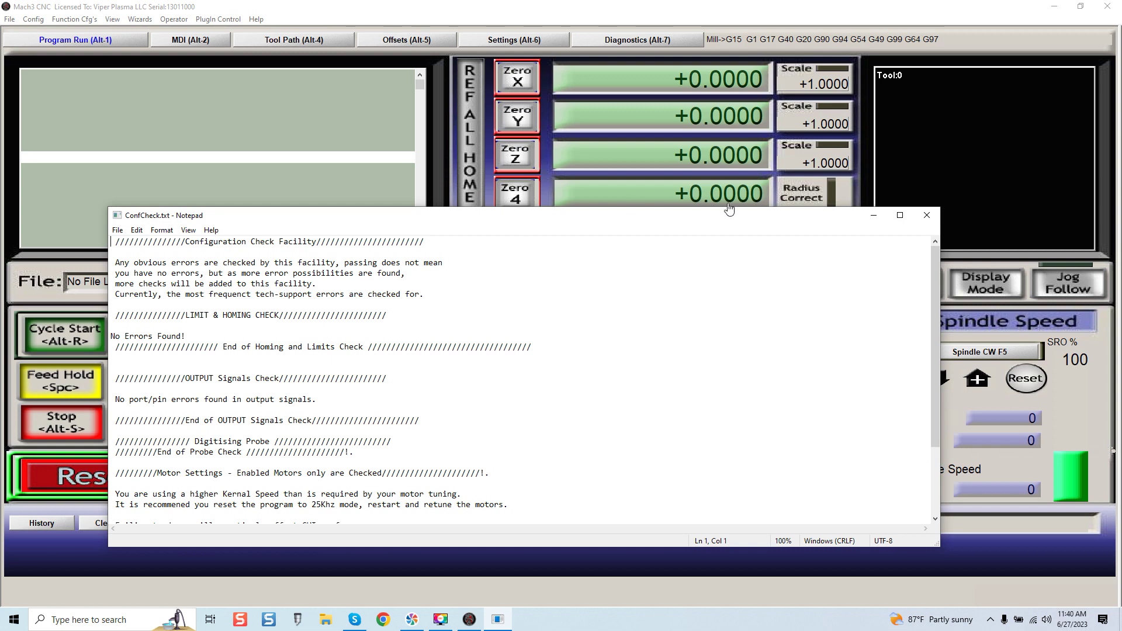
pyautogui.click(926, 218)
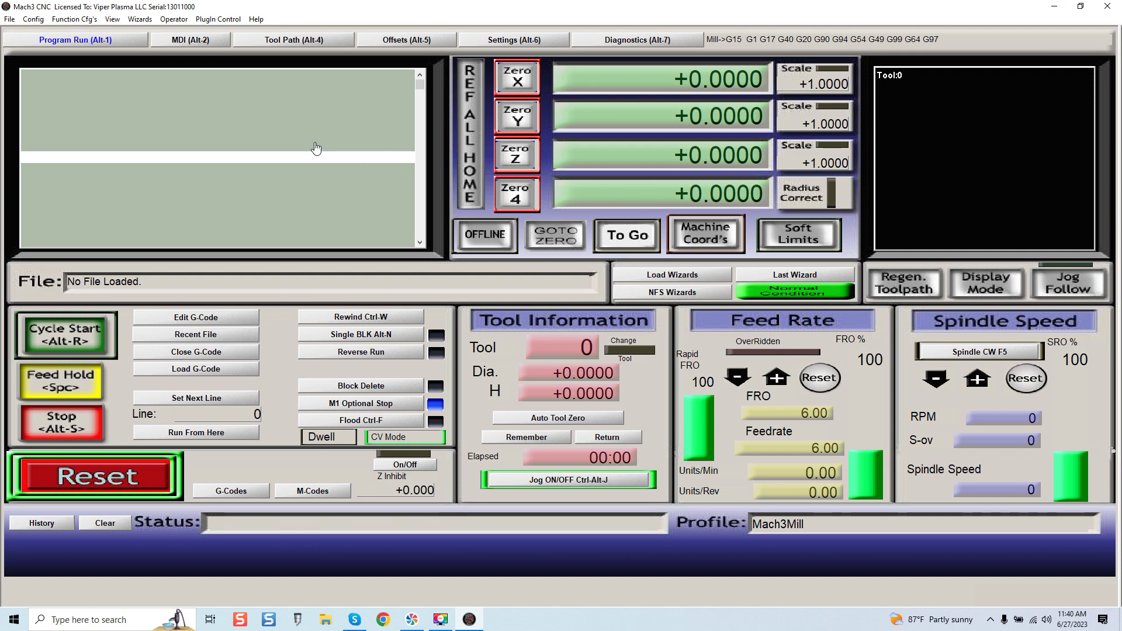
pyautogui.click(174, 20)
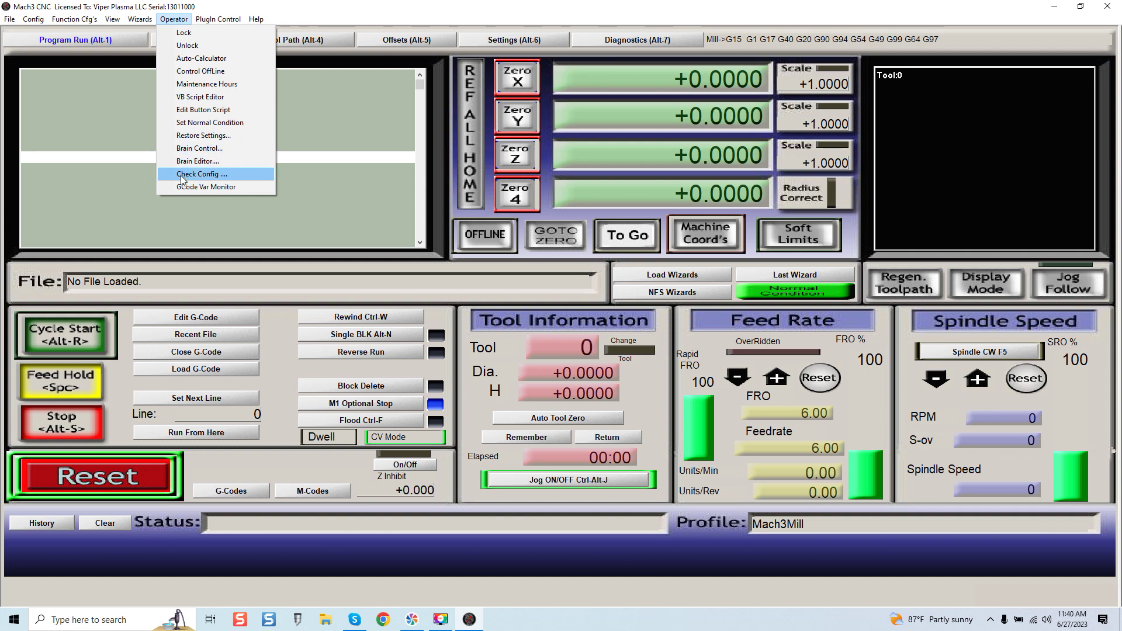
pyautogui.click(343, 97)
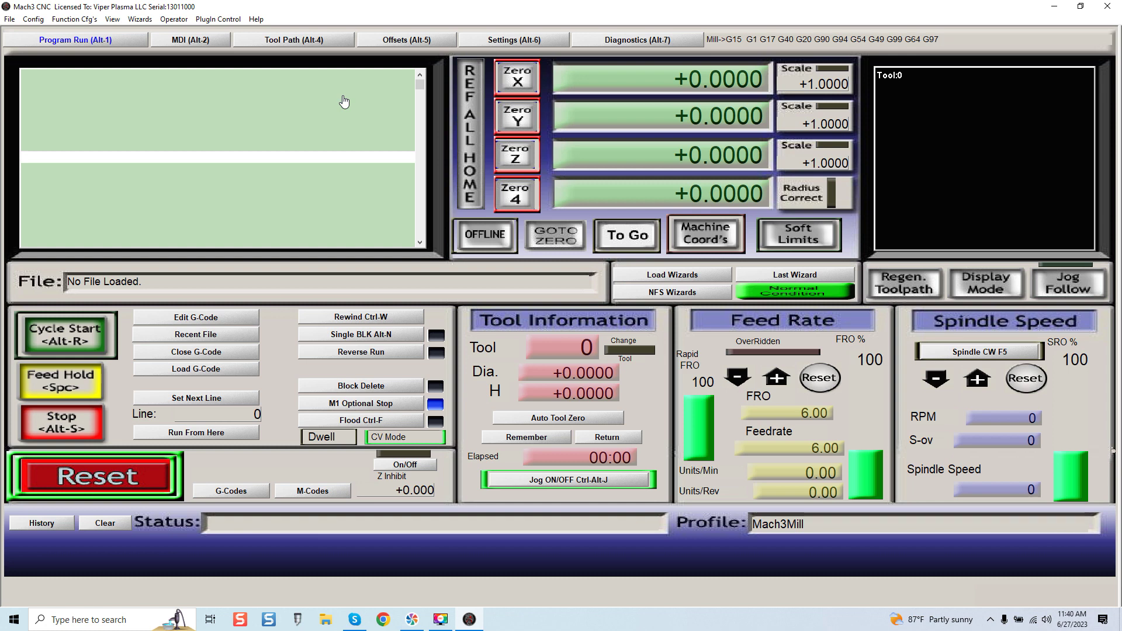
pyautogui.click(176, 22)
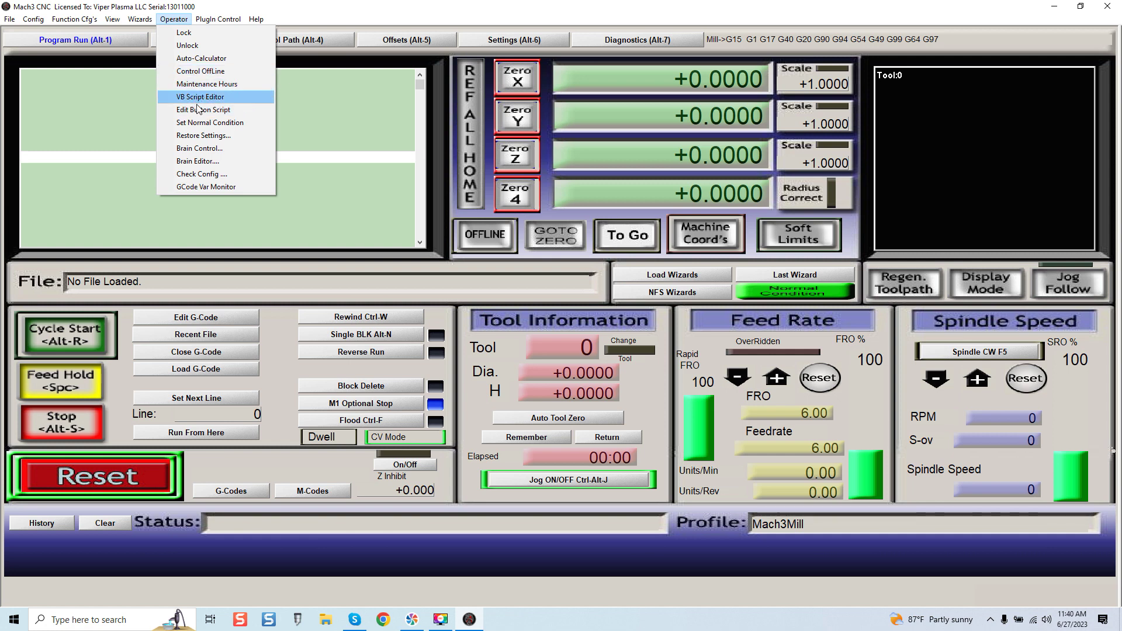
pyautogui.click(223, 87)
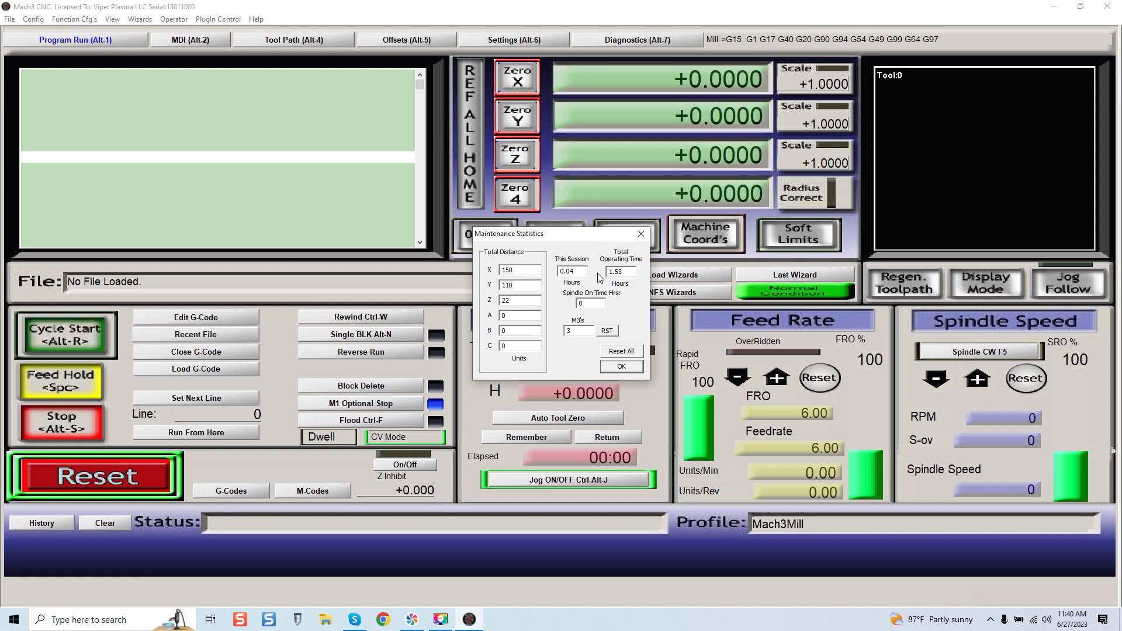
pyautogui.click(641, 233)
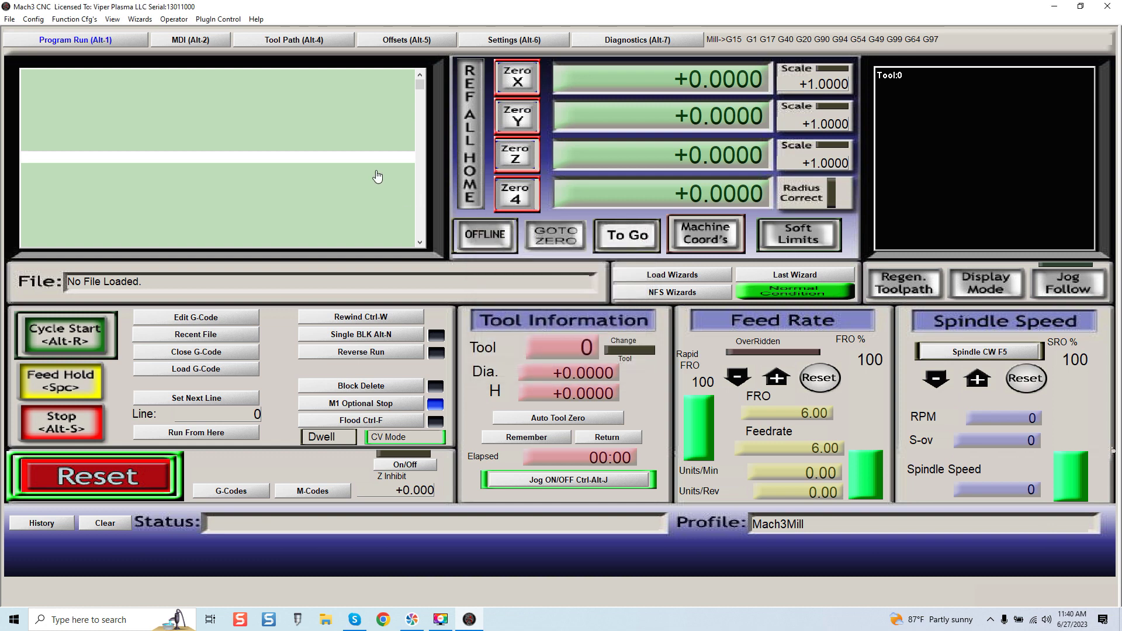